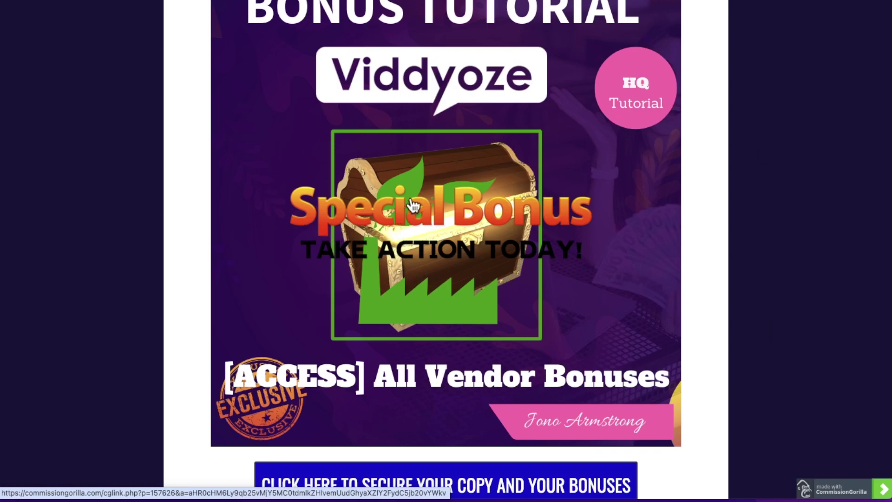
Scroll back up the CommissionGorilla bonus page past the demo video
{"action": "scroll", "coordinate": [424, 272], "scroll_direction": "up", "scroll_amount": 1}
{"action": "scroll", "coordinate": [424, 272], "scroll_direction": "up", "scroll_amount": 20}
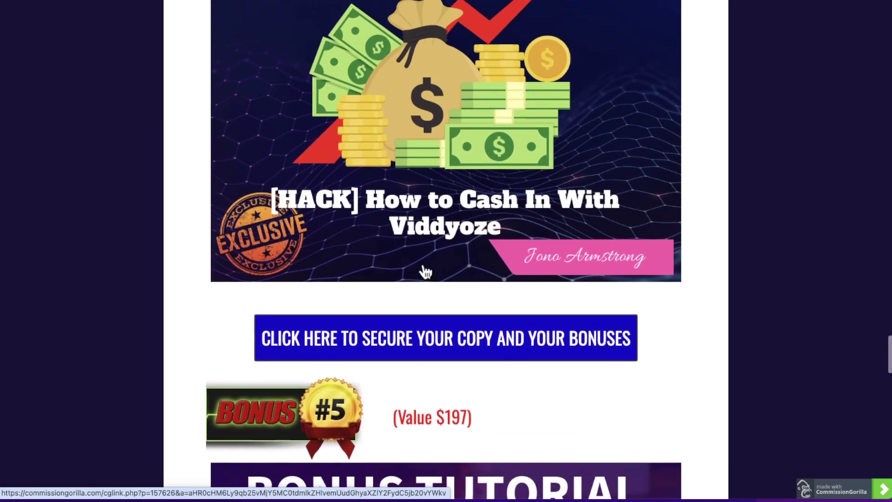
{"action": "scroll", "coordinate": [425, 267], "scroll_direction": "up", "scroll_amount": 20}
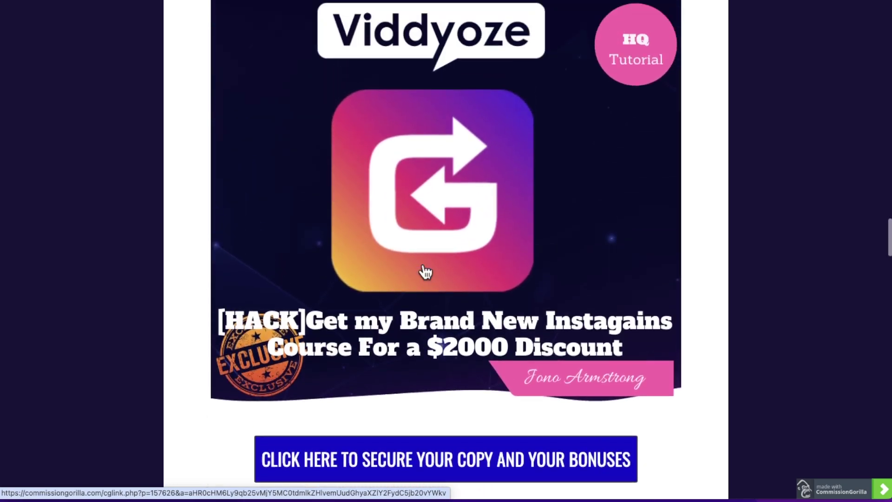
{"action": "scroll", "coordinate": [424, 269], "scroll_direction": "up", "scroll_amount": 20}
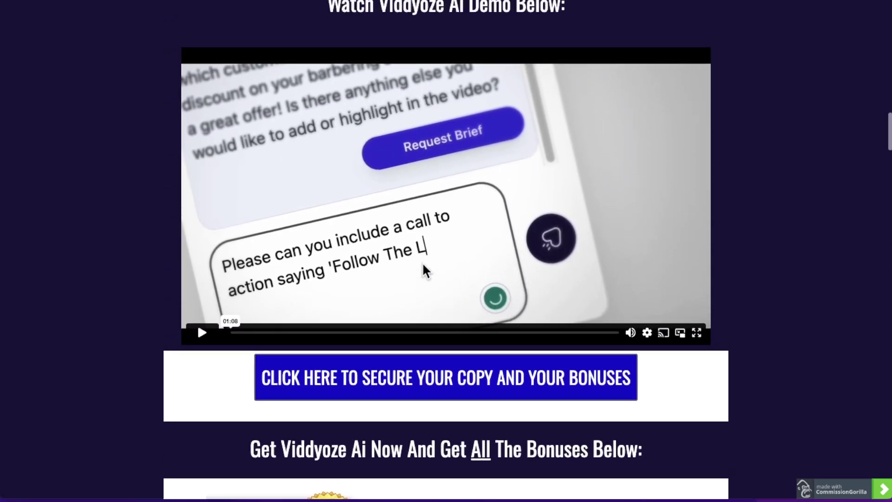
{"action": "scroll", "coordinate": [423, 262], "scroll_direction": "down", "scroll_amount": 2}
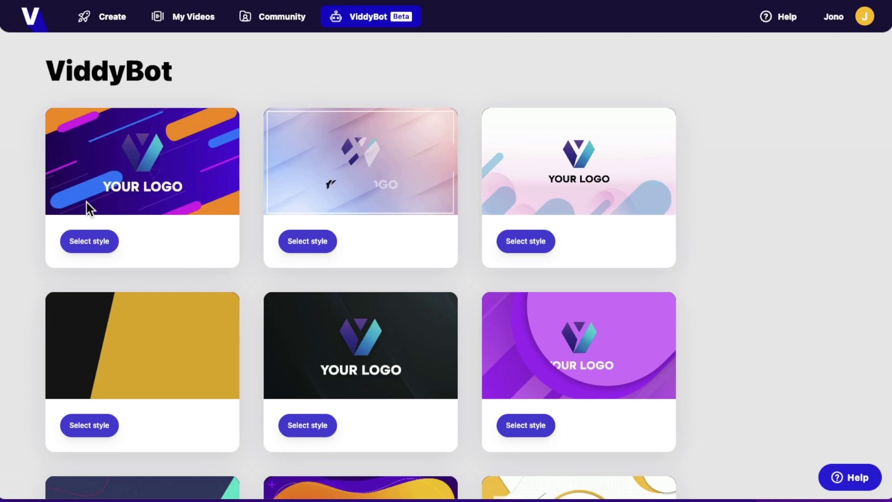
Choose the first ViddyBot style and send a request for a simple animated company logo
{"action": "left_click", "coordinate": [90, 241]}
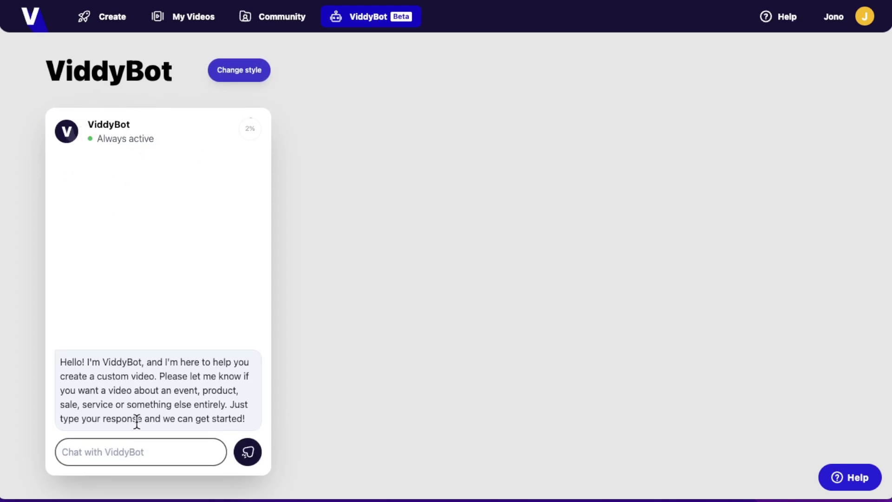
{"action": "left_click", "coordinate": [144, 452]}
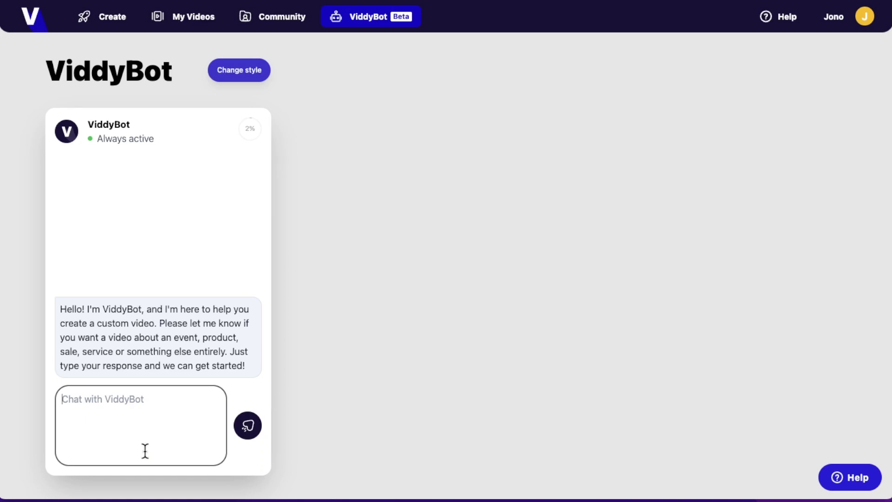
{"action": "type", "text": "I"}
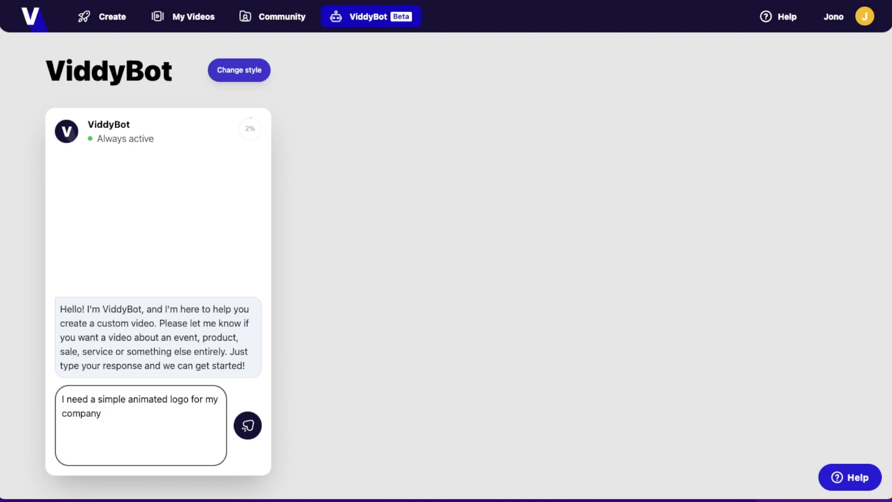
{"action": "left_click", "coordinate": [249, 427]}
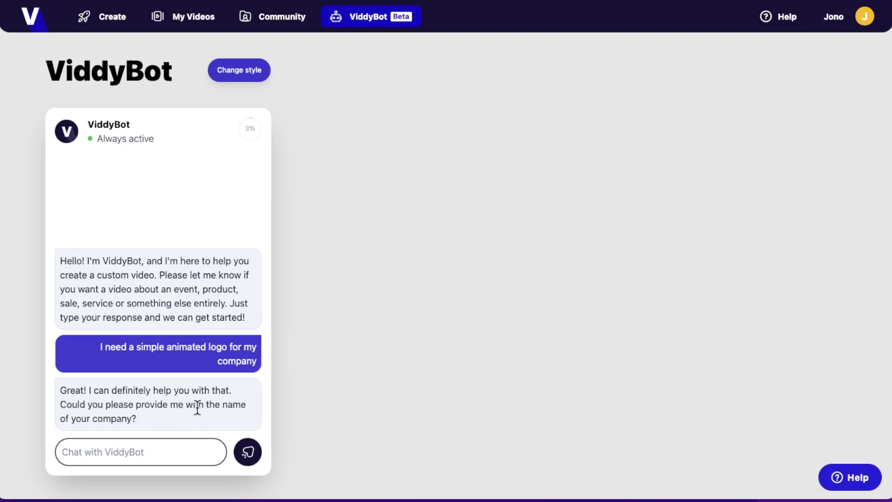
Send ViddyBot the company name 'instagains'
{"action": "left_click", "coordinate": [136, 453]}
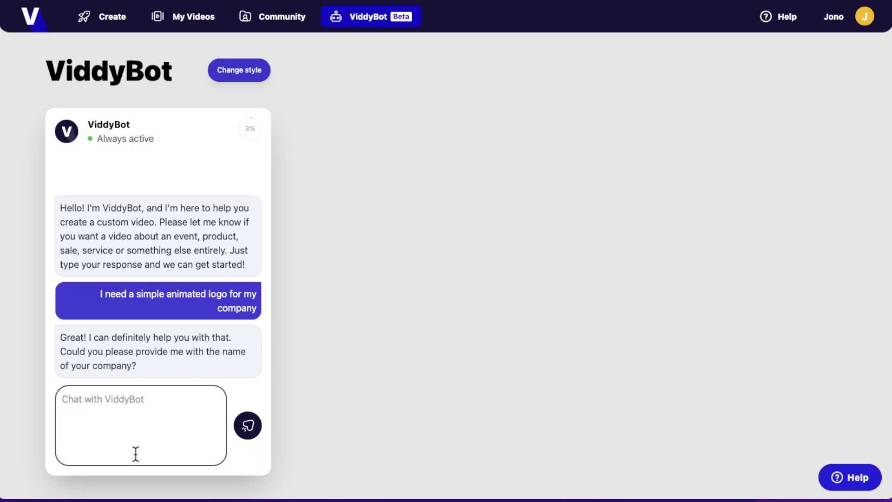
{"action": "type", "text": "instagains"}
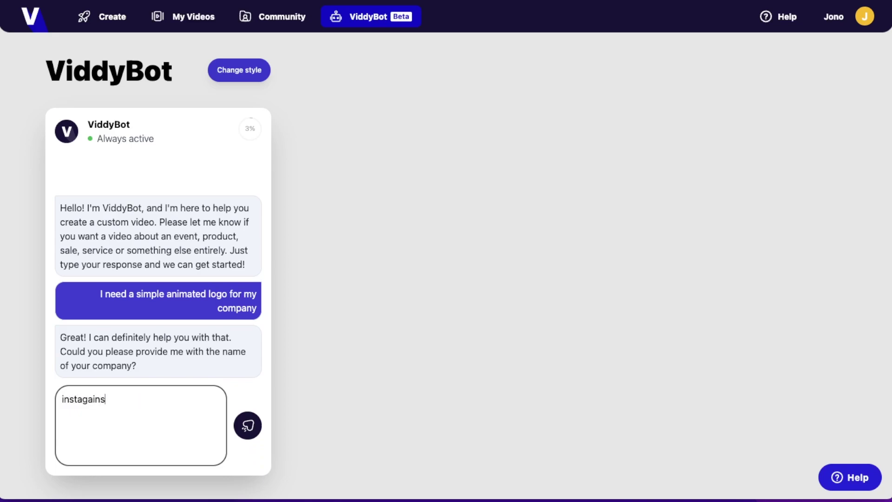
{"action": "left_click", "coordinate": [249, 426]}
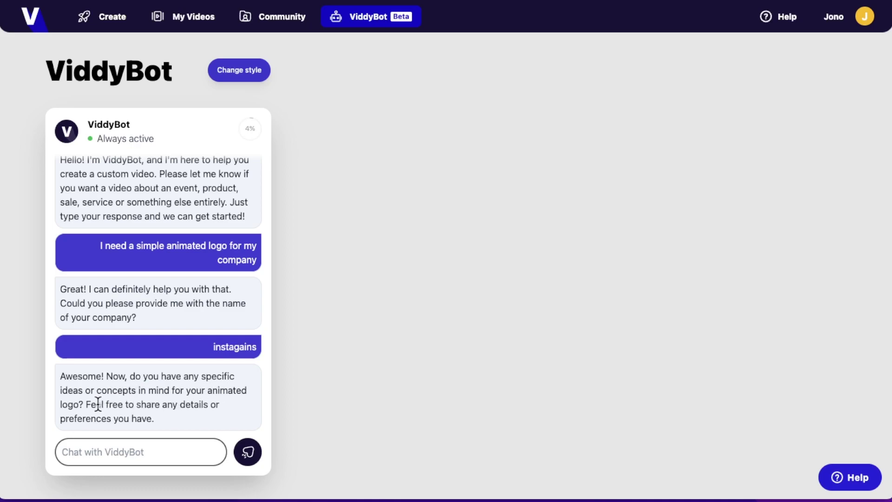
Reply asking for a logo styled like Instagram's, in the Instagram colour scheme
{"action": "left_click", "coordinate": [160, 452]}
{"action": "type", "text": "yes"}
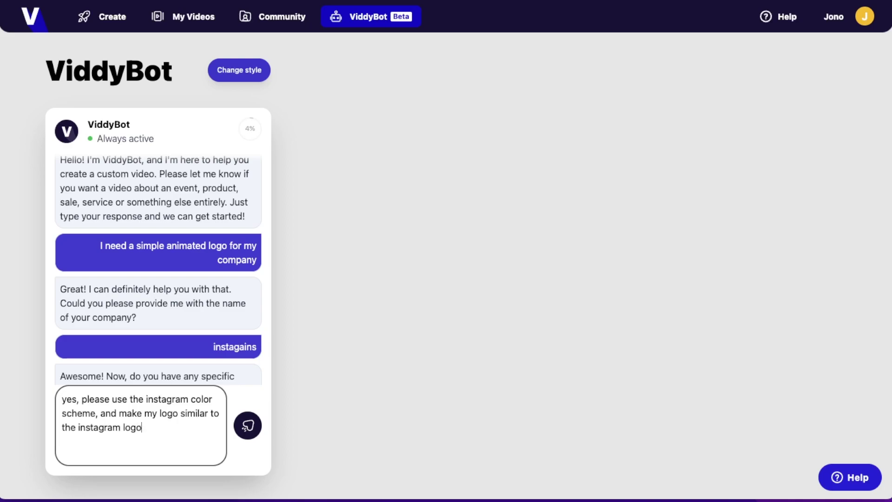
{"action": "type", "text": "o"}
{"action": "key", "text": "Return"}
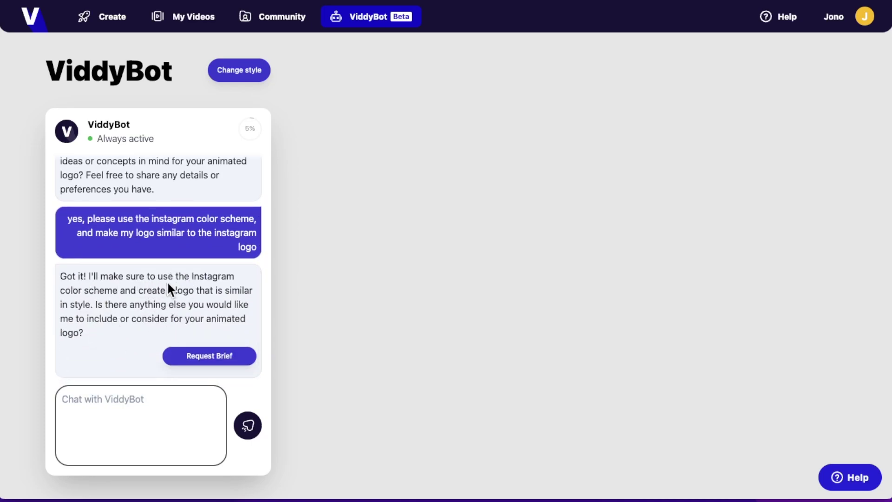
Have ViddyBot write the Instagains logo brief, review it, and generate a storyboard from it
{"action": "left_click", "coordinate": [203, 358]}
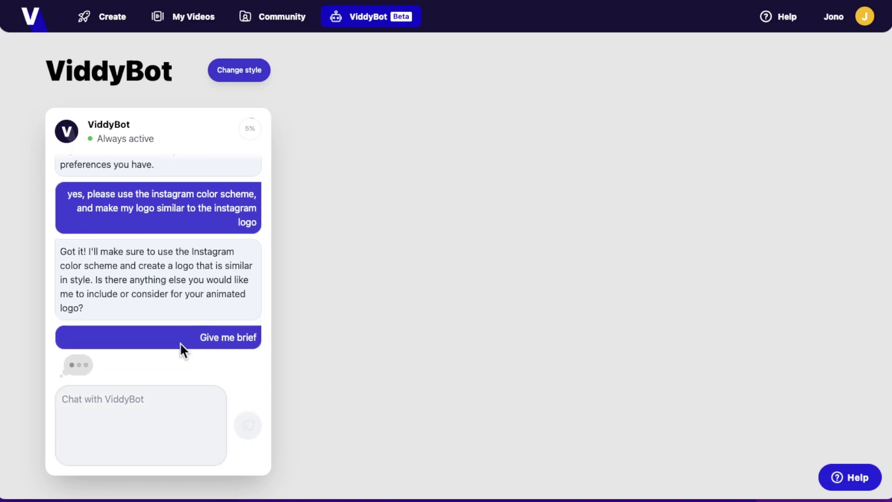
{"action": "scroll", "coordinate": [157, 255], "scroll_direction": "up", "scroll_amount": 5}
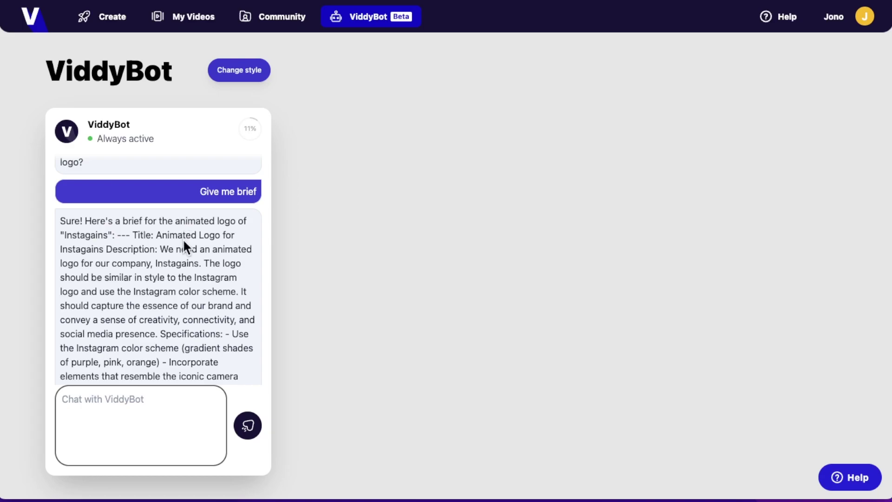
{"action": "scroll", "coordinate": [183, 238], "scroll_direction": "down", "scroll_amount": 1}
{"action": "scroll", "coordinate": [145, 249], "scroll_direction": "down", "scroll_amount": 3}
{"action": "left_click", "coordinate": [222, 362]}
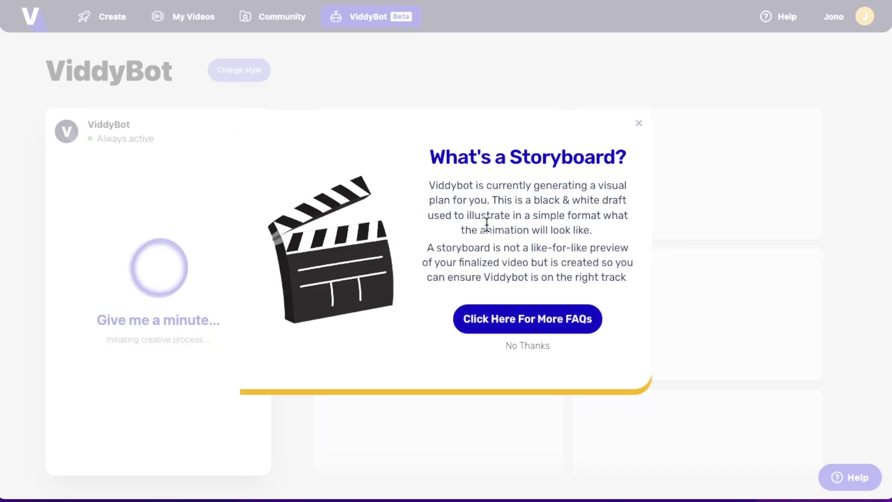
Dismiss the storyboard explainer and review all ten scenes, including the $99 price and INSTA10 code
{"action": "left_click", "coordinate": [529, 348]}
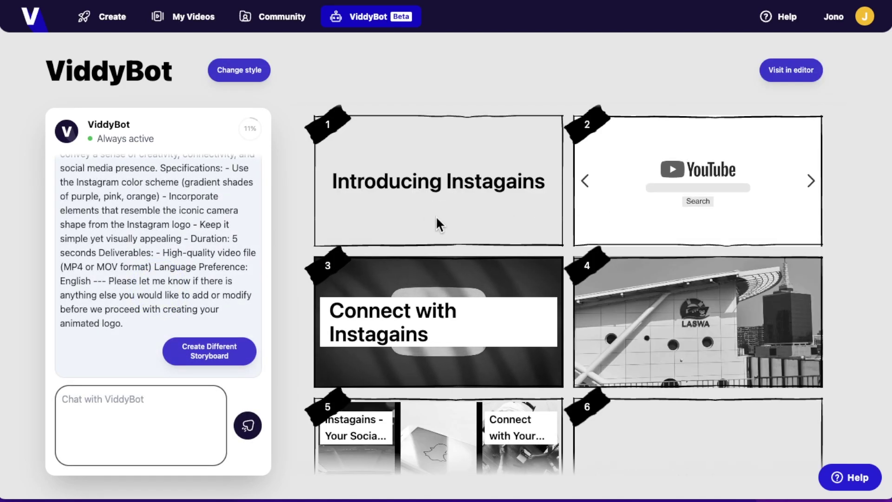
{"action": "scroll", "coordinate": [442, 223], "scroll_direction": "down", "scroll_amount": 1}
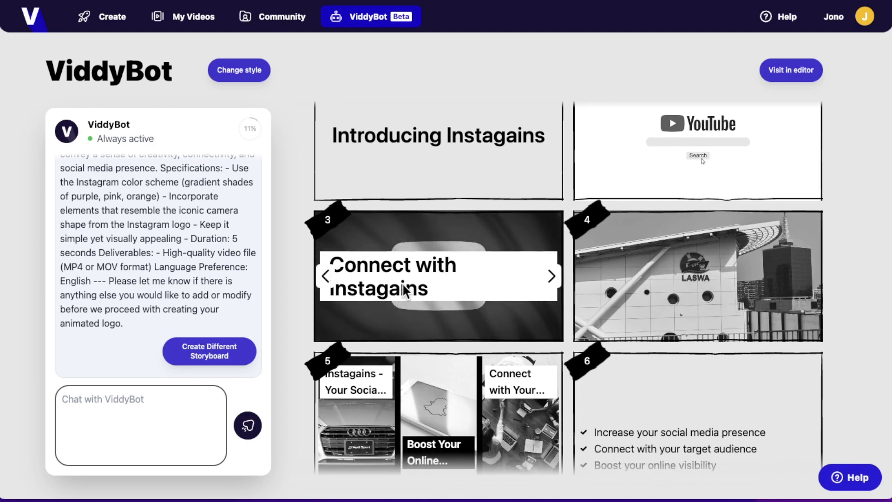
{"action": "scroll", "coordinate": [473, 294], "scroll_direction": "down", "scroll_amount": 5}
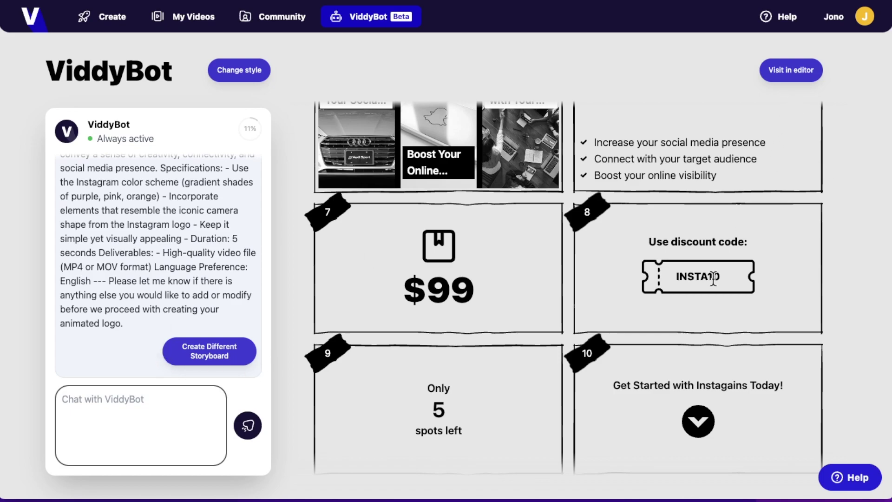
{"action": "scroll", "coordinate": [714, 277], "scroll_direction": "up", "scroll_amount": 6}
{"action": "scroll", "coordinate": [796, 147], "scroll_direction": "down", "scroll_amount": 5}
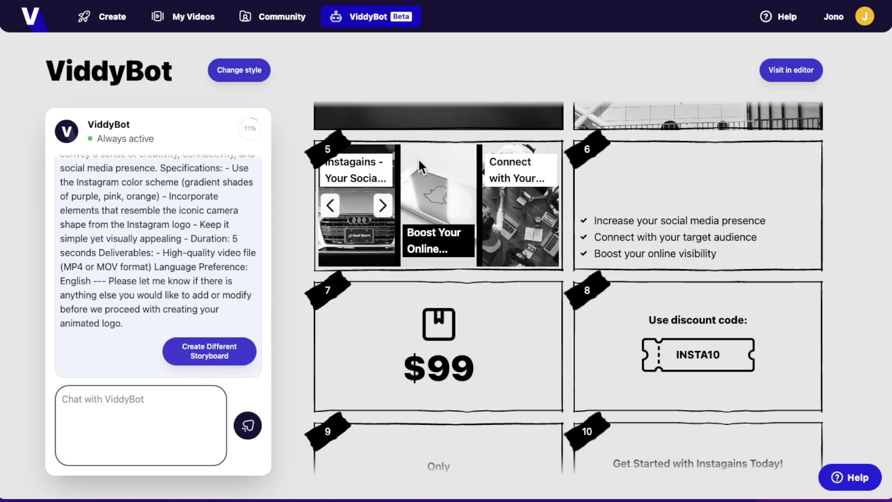
Open the ten-scene Instagains storyboard as a project in the Viddyoze editor
{"action": "left_click", "coordinate": [790, 76]}
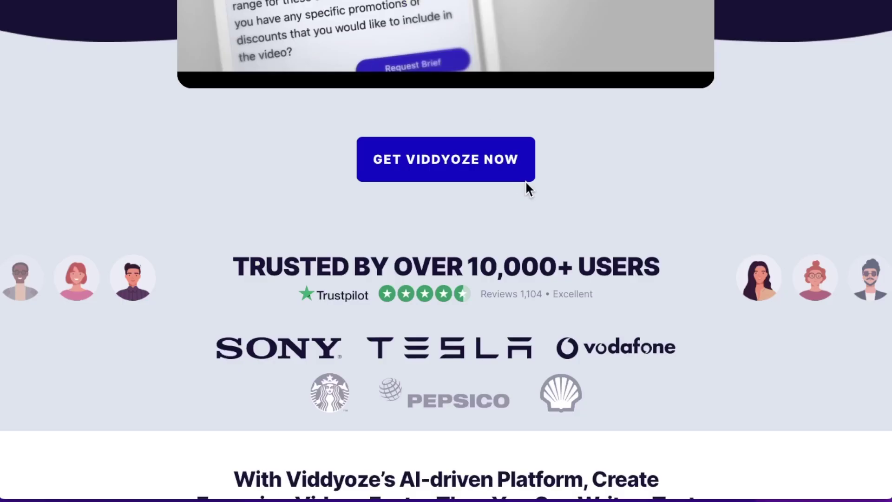
{"action": "scroll", "coordinate": [538, 193], "scroll_direction": "up", "scroll_amount": 9}
{"action": "scroll", "coordinate": [537, 193], "scroll_direction": "down", "scroll_amount": 7}
{"action": "scroll", "coordinate": [539, 191], "scroll_direction": "down", "scroll_amount": 15}
{"action": "scroll", "coordinate": [539, 187], "scroll_direction": "down", "scroll_amount": 20}
{"action": "scroll", "coordinate": [541, 195], "scroll_direction": "down", "scroll_amount": 15}
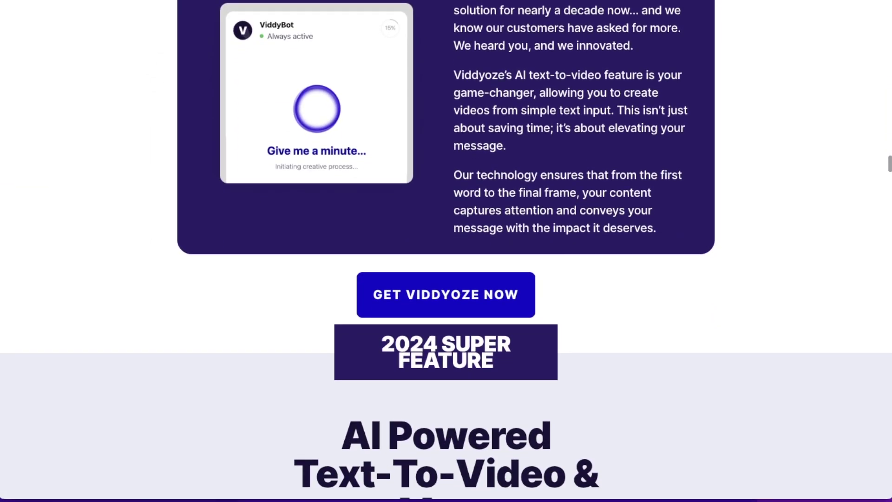
{"action": "scroll", "coordinate": [450, 218], "scroll_direction": "down", "scroll_amount": 8}
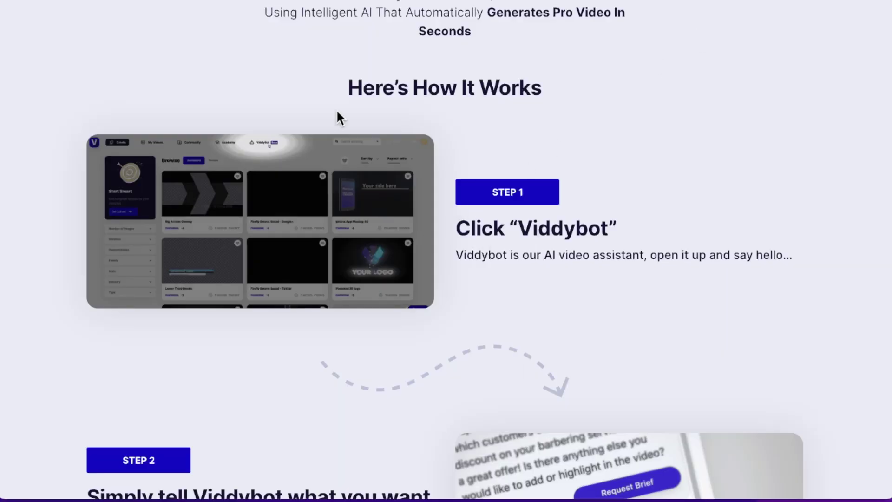
{"action": "scroll", "coordinate": [561, 300], "scroll_direction": "down", "scroll_amount": 2}
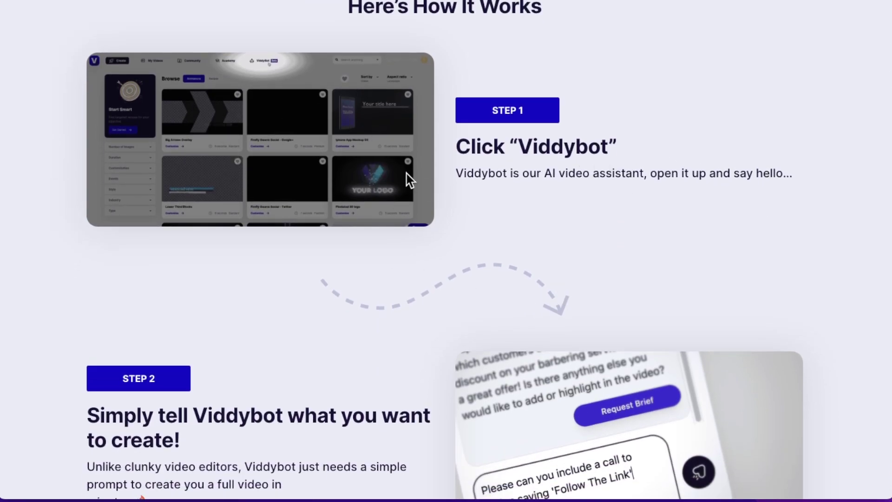
{"action": "scroll", "coordinate": [494, 183], "scroll_direction": "down", "scroll_amount": 6}
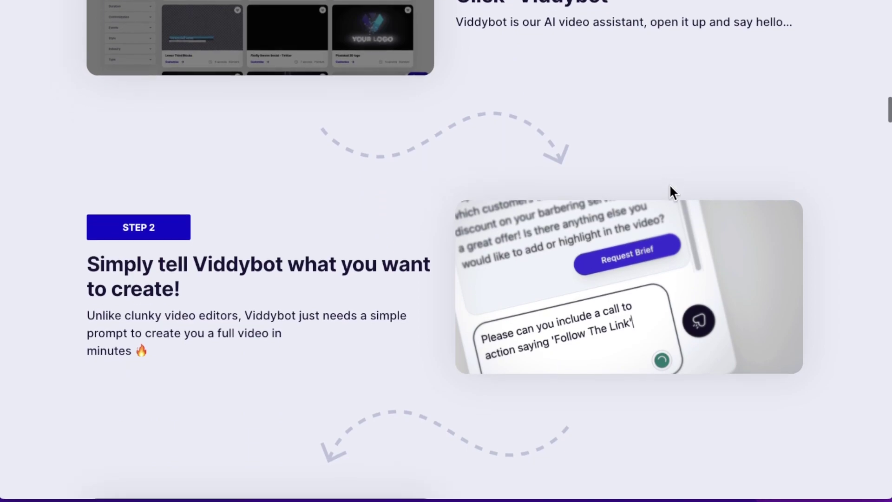
{"action": "scroll", "coordinate": [520, 251], "scroll_direction": "down", "scroll_amount": 15}
{"action": "scroll", "coordinate": [520, 250], "scroll_direction": "down", "scroll_amount": 4}
{"action": "scroll", "coordinate": [521, 250], "scroll_direction": "up", "scroll_amount": 6}
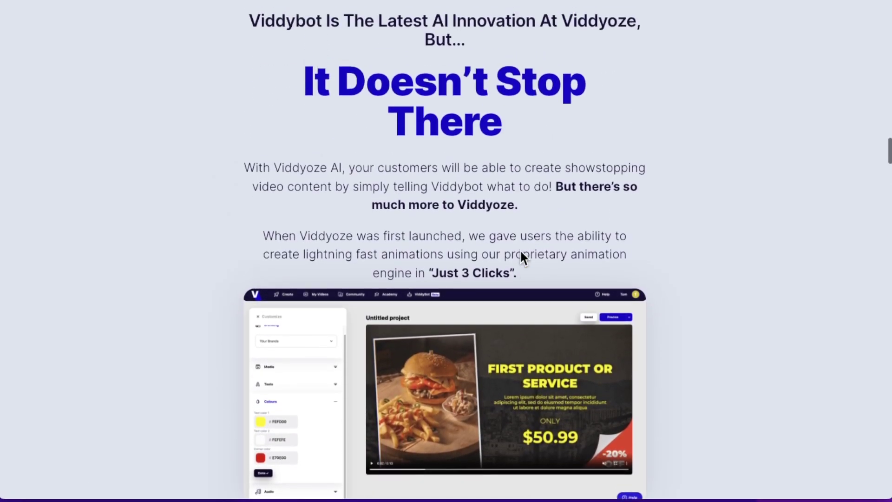